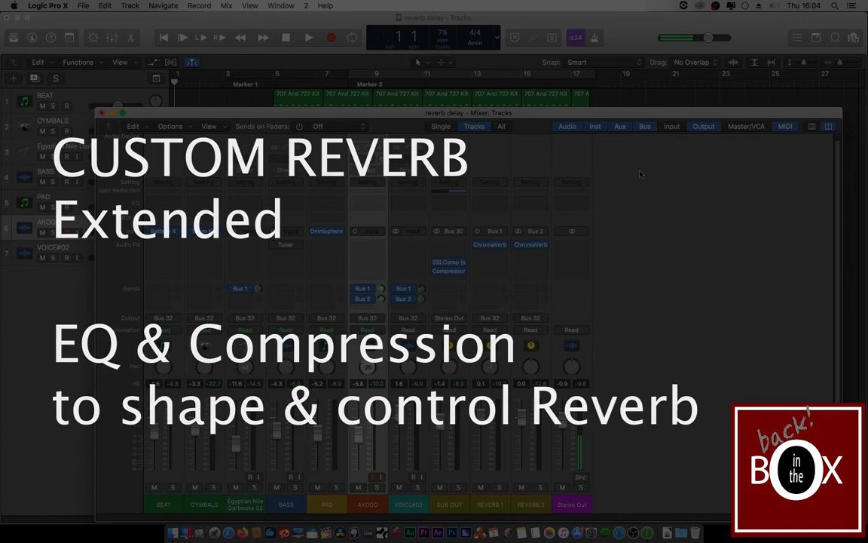
# - Review the ChromaVerb damping EQ and reverb settings on the REVERB 1 and REVERB 2 channels
pyautogui.click(491, 247)
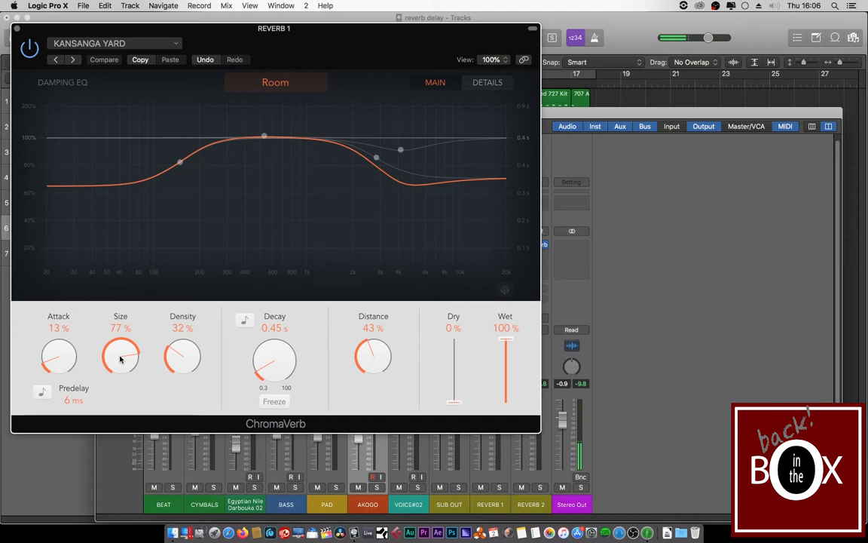
pyautogui.click(179, 161)
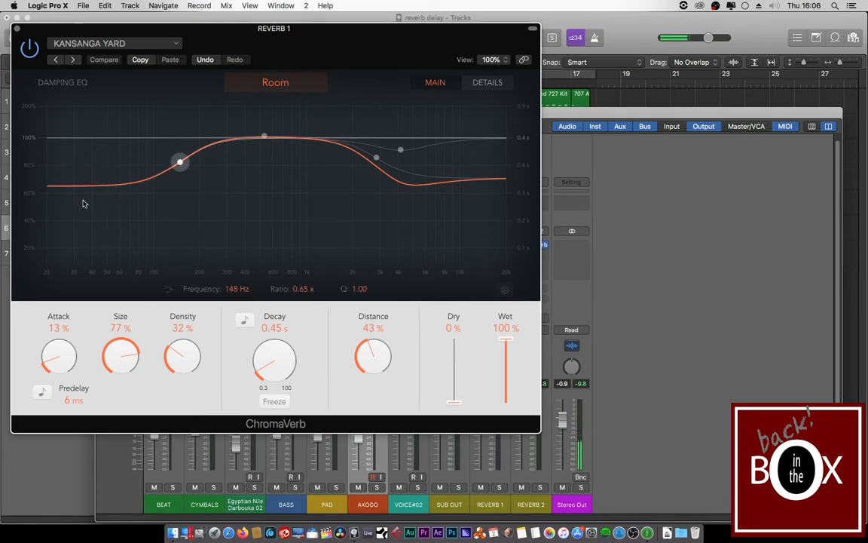
pyautogui.press('super+w')
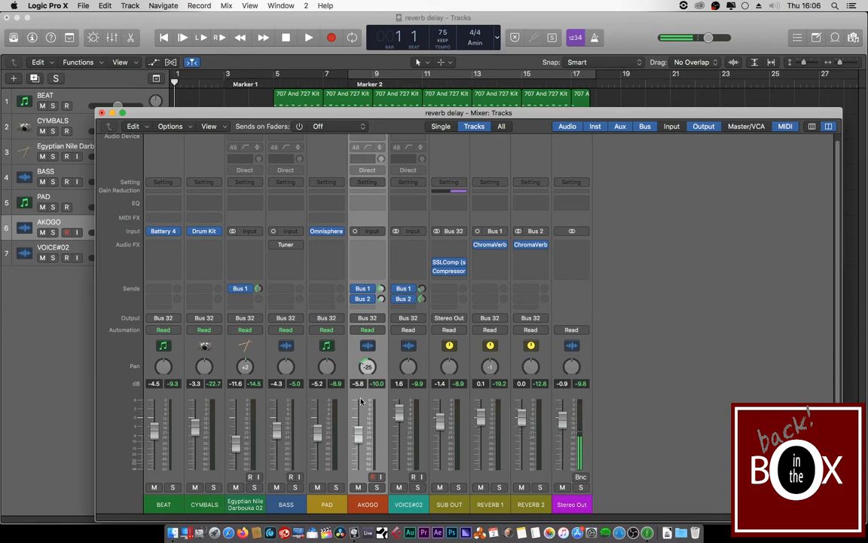
pyautogui.click(530, 244)
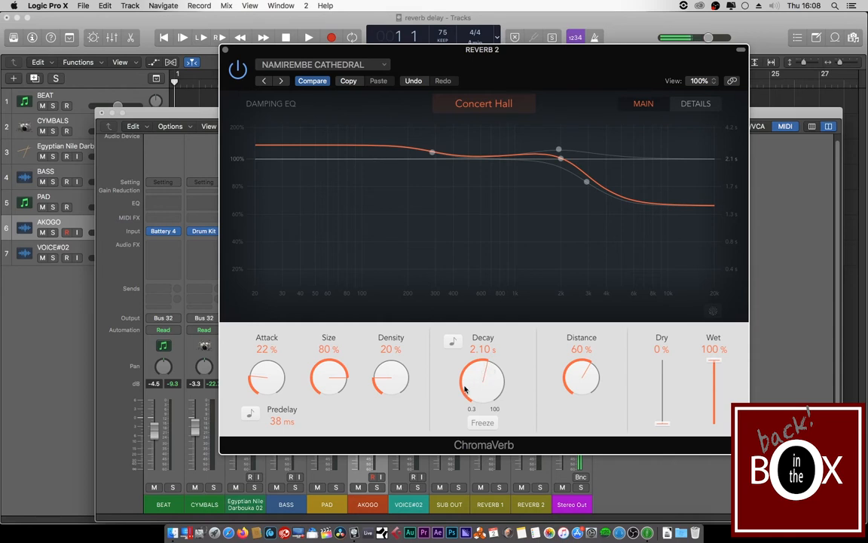
pyautogui.click(226, 50)
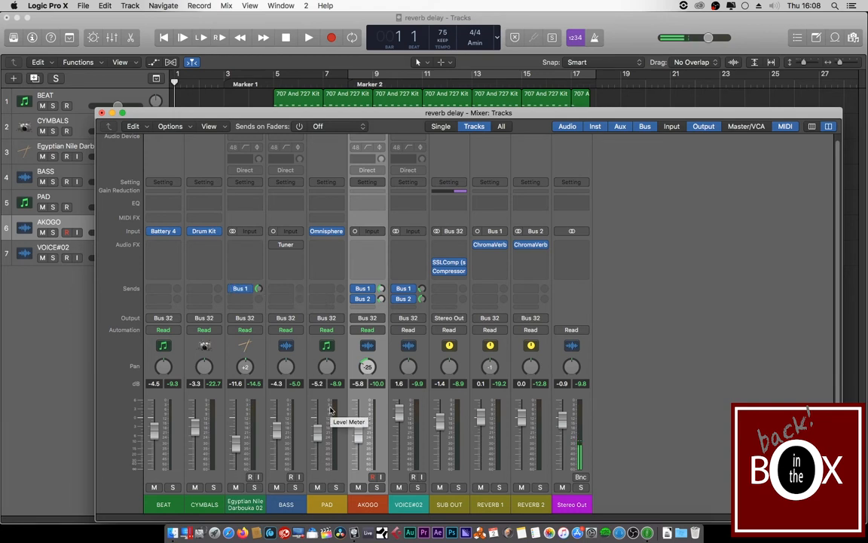
# - Play the mix from the start through to its end while checking the Darbouka and AKOGO tracks' bus sends to the reverbs
pyautogui.press('space')
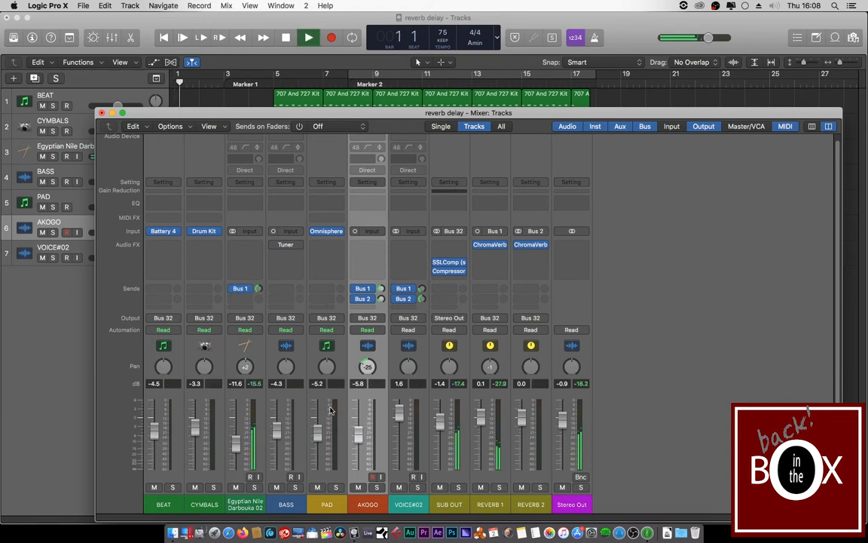
pyautogui.click(238, 288)
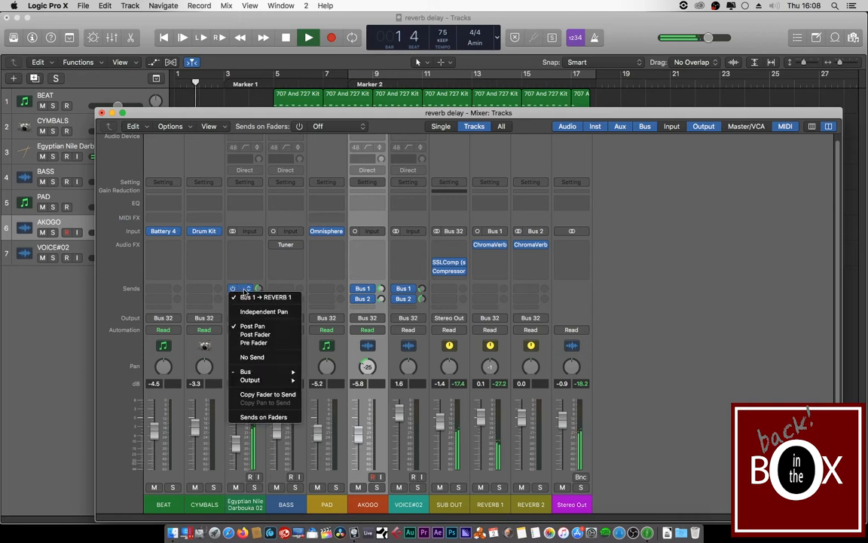
pyautogui.click(236, 291)
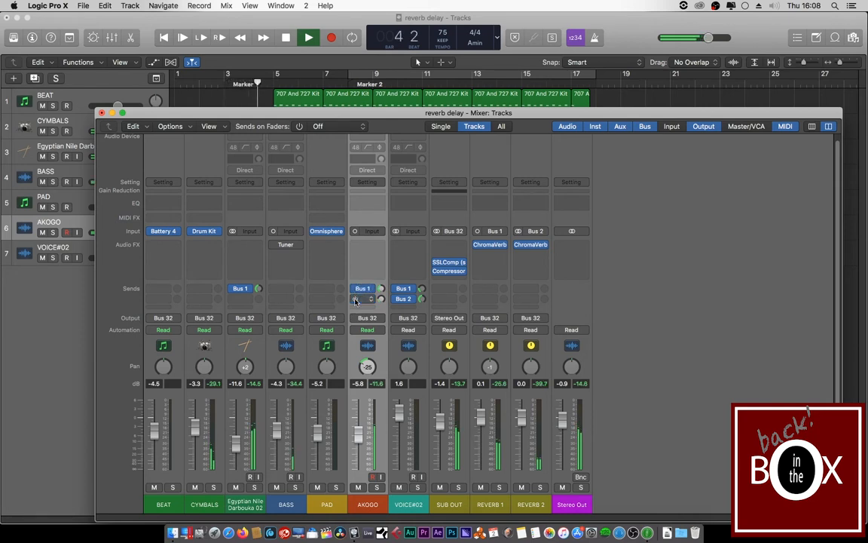
pyautogui.click(355, 299)
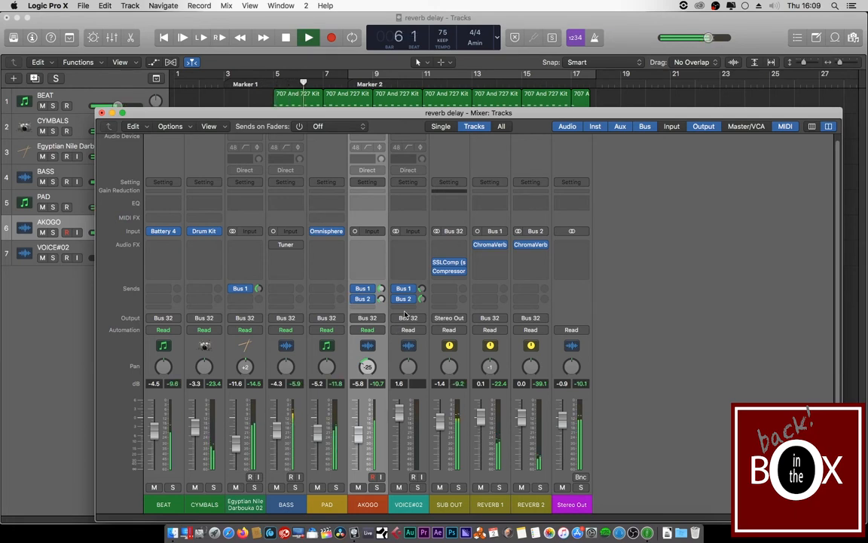
pyautogui.click(355, 289)
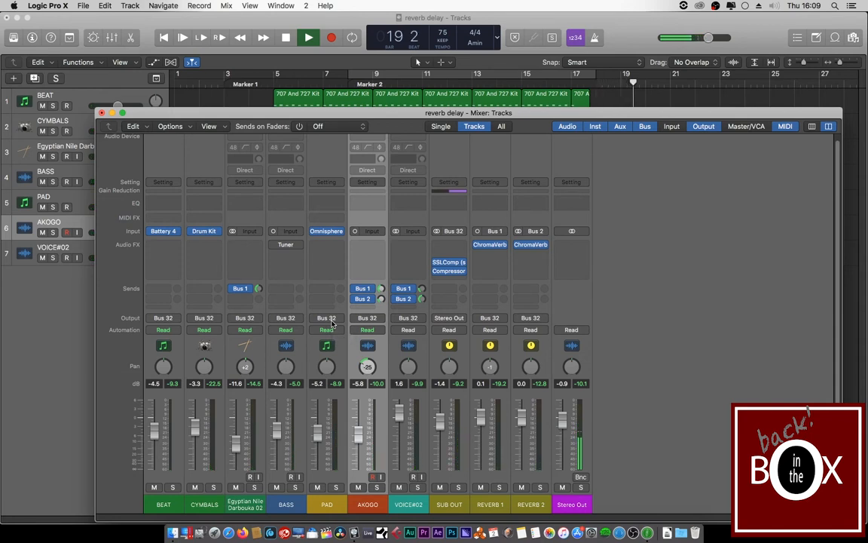
pyautogui.press('space')
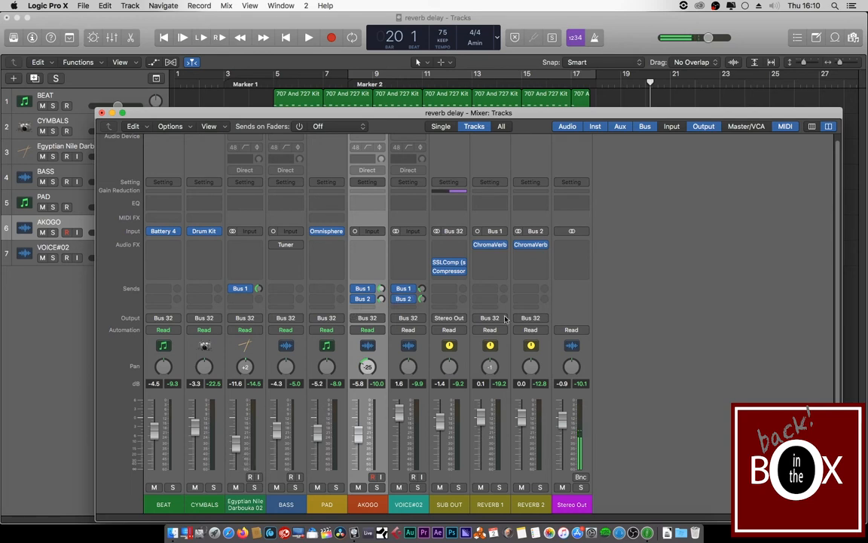
# - Check the output routing of the REVERB 1 channel to the SUB OUT bus
pyautogui.moveTo(497, 249)
pyautogui.click(490, 317)
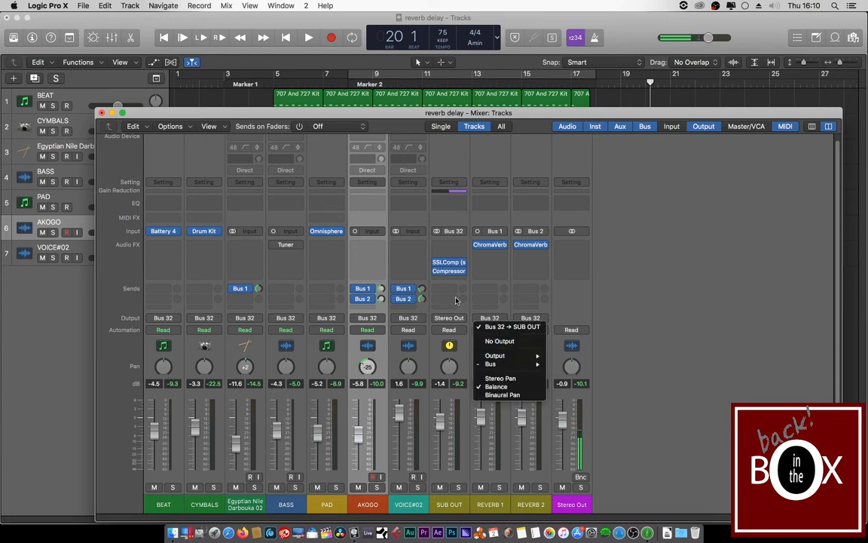
pyautogui.click(494, 323)
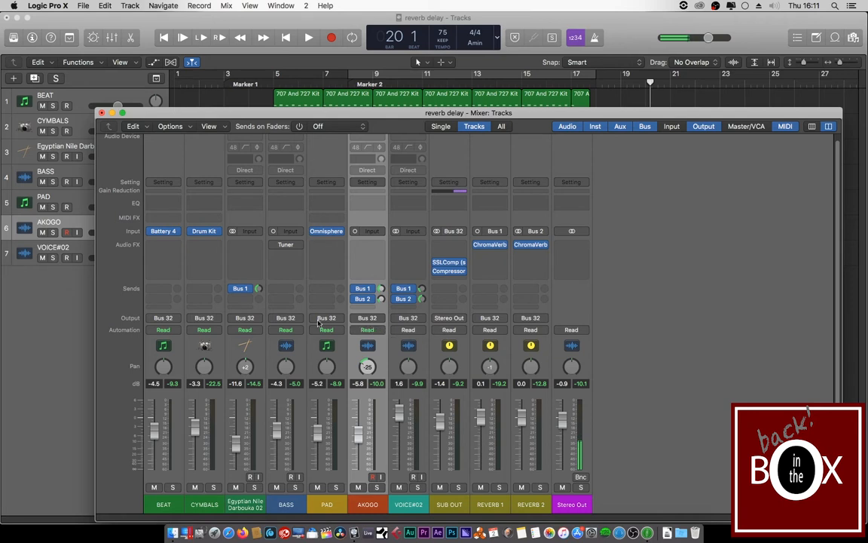
# - Inspect the SSLComp and Compressor plug-ins on the SUB OUT channel and close both
pyautogui.click(450, 266)
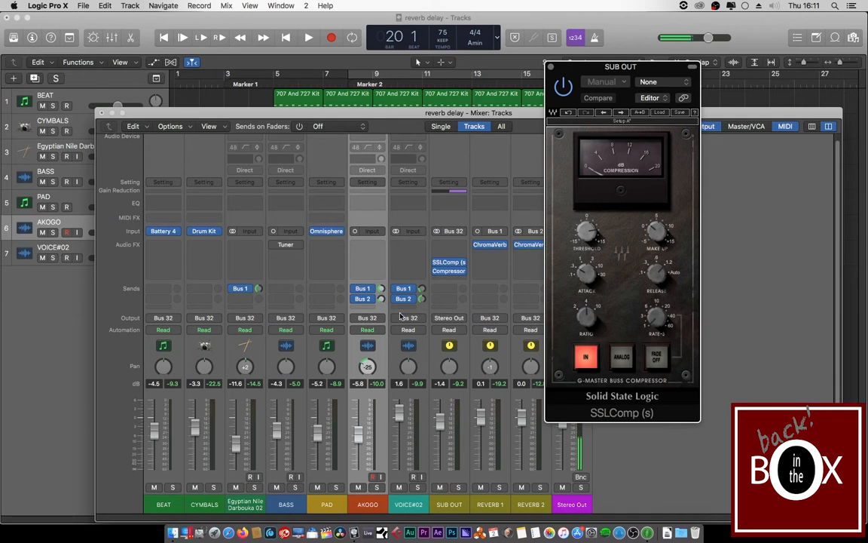
pyautogui.click(451, 273)
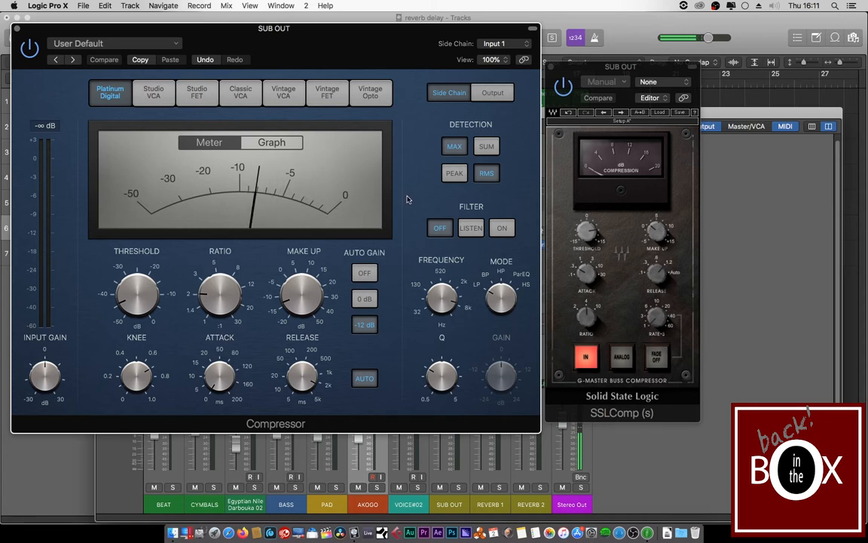
pyautogui.click(17, 29)
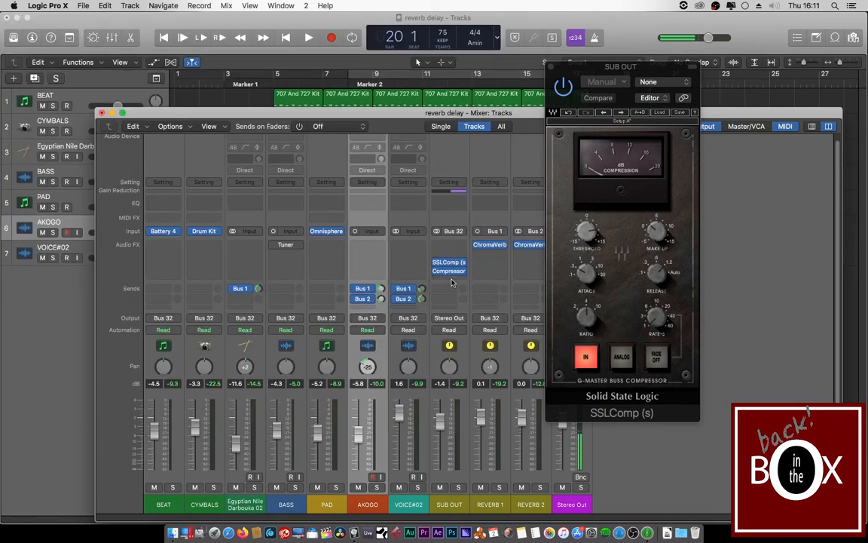
pyautogui.moveTo(605, 69); pyautogui.dragTo(300, 100)
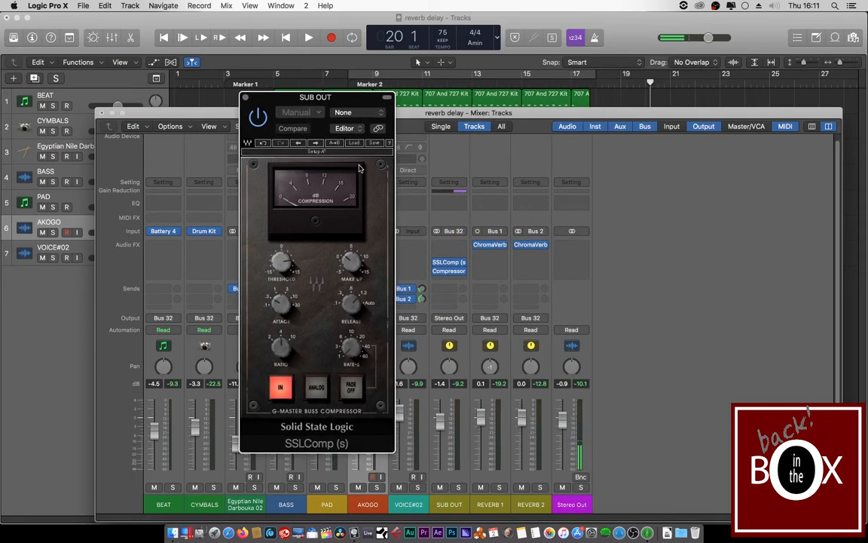
pyautogui.click(245, 97)
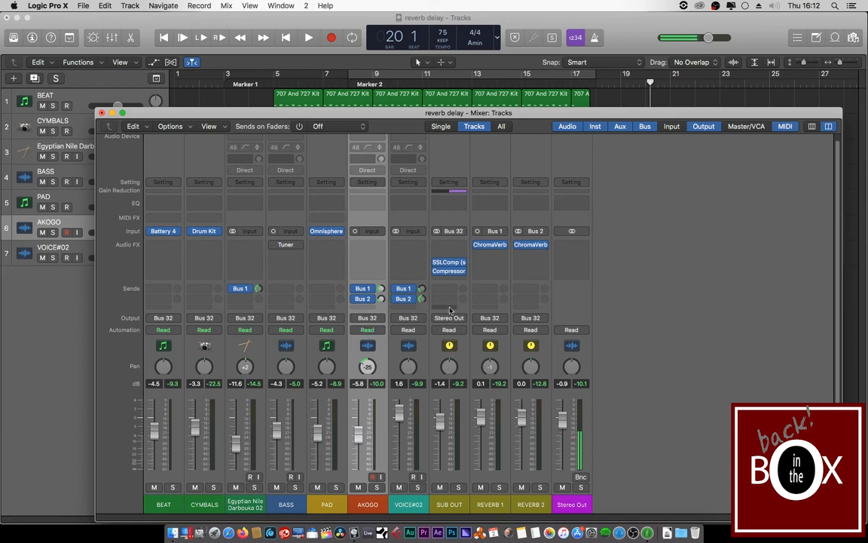
# - Play a short passage of the arrangement from about bar 15 and stop playback
pyautogui.moveTo(451, 266)
pyautogui.click(449, 263)
pyautogui.click(230, 88)
pyautogui.click(530, 82)
pyautogui.press('space')
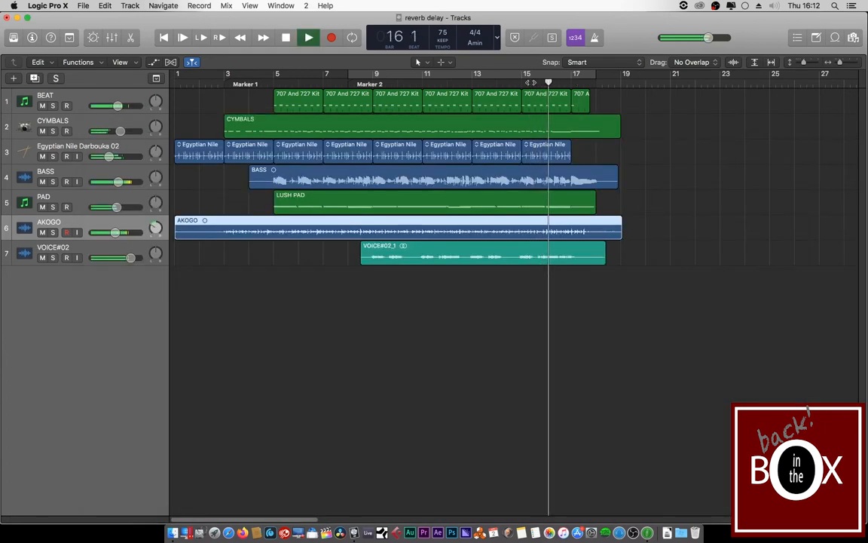
pyautogui.press('space')
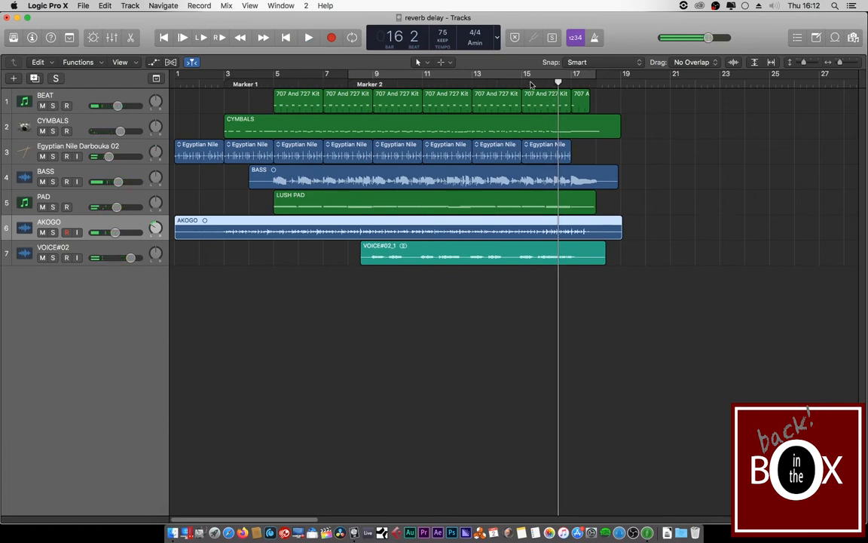
# - Reopen the mixer and insert a stereo Compressor after ChromaVerb on the REVERB 2 channel
pyautogui.press('x')
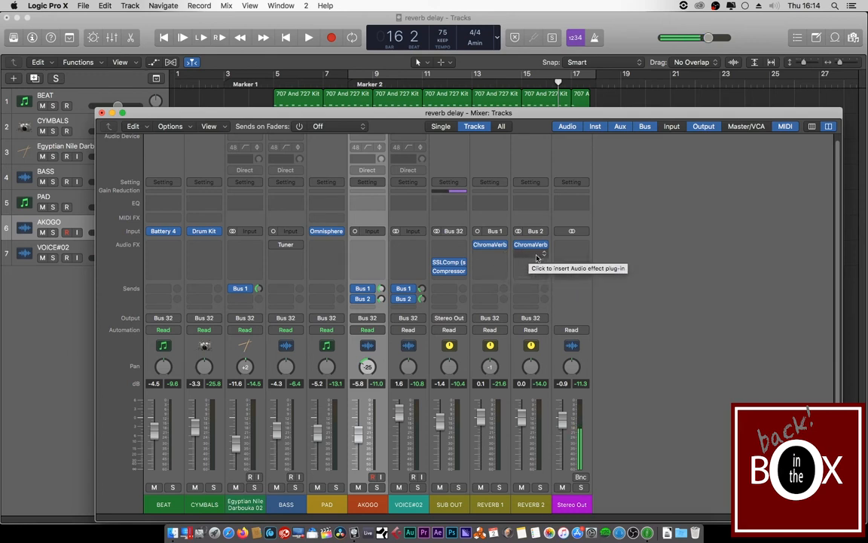
pyautogui.click(548, 355)
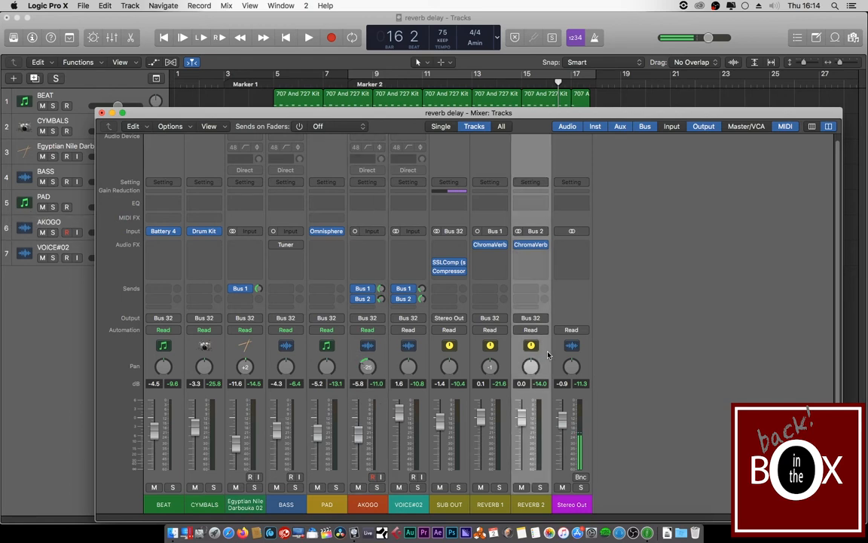
pyautogui.click(536, 257)
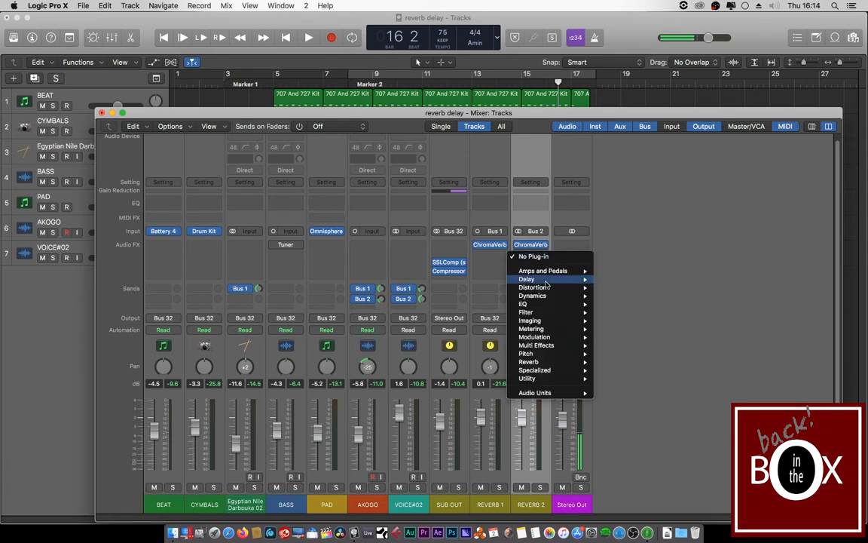
pyautogui.moveTo(554, 298)
pyautogui.moveTo(648, 305)
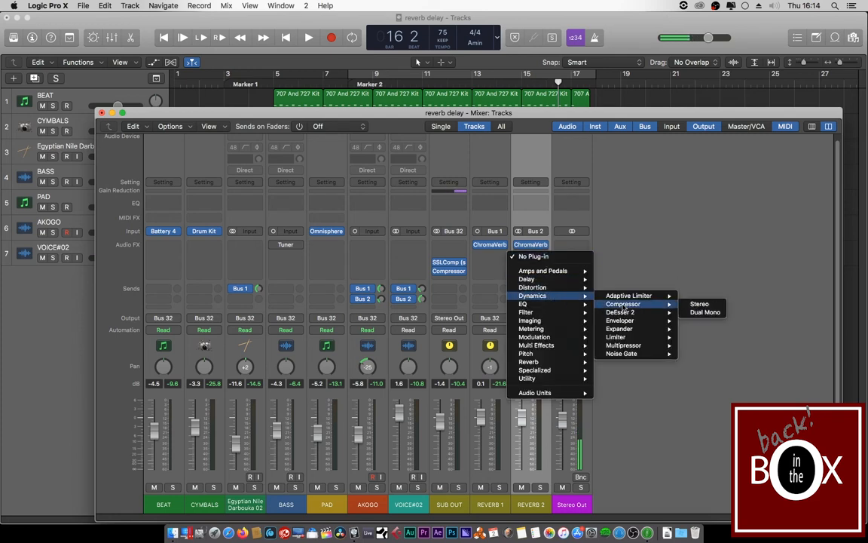
pyautogui.click(699, 304)
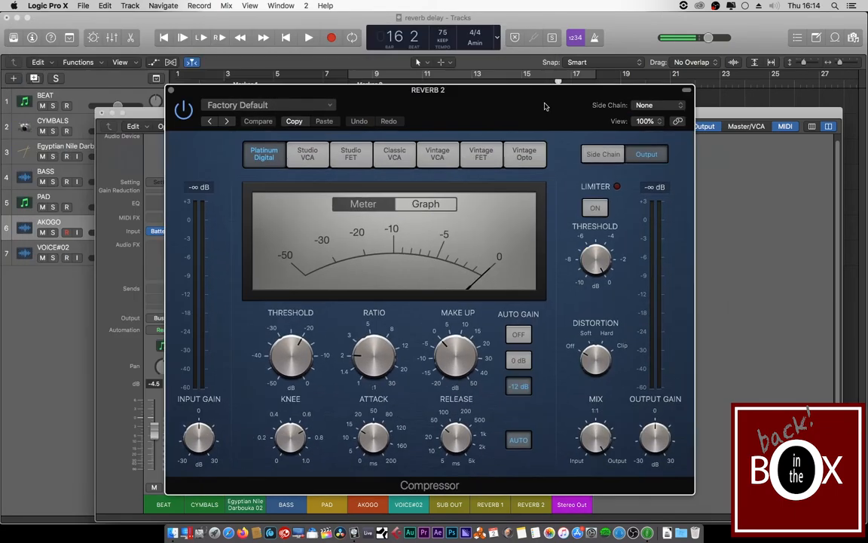
# - Set the REVERB 2 compressor's side chain source to VOICE#02 (Audio 5)
pyautogui.moveTo(390, 25); pyautogui.dragTo(238, 64)
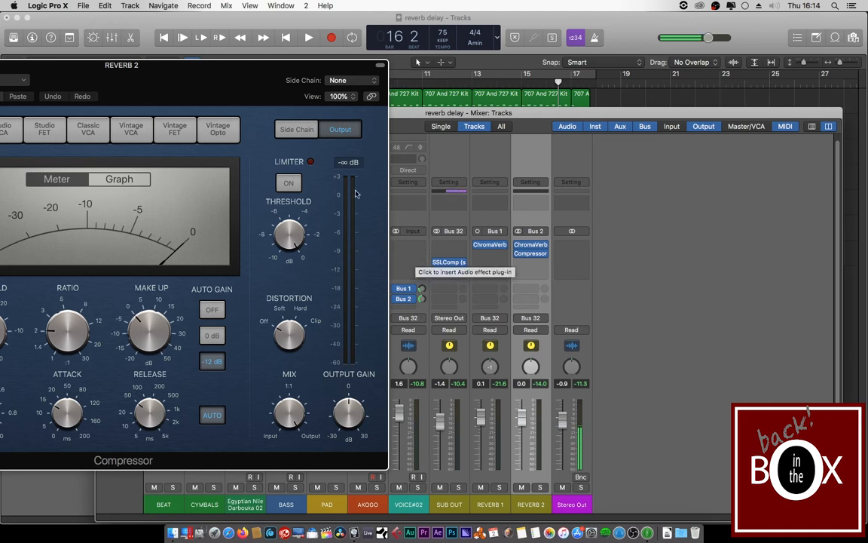
pyautogui.moveTo(527, 254)
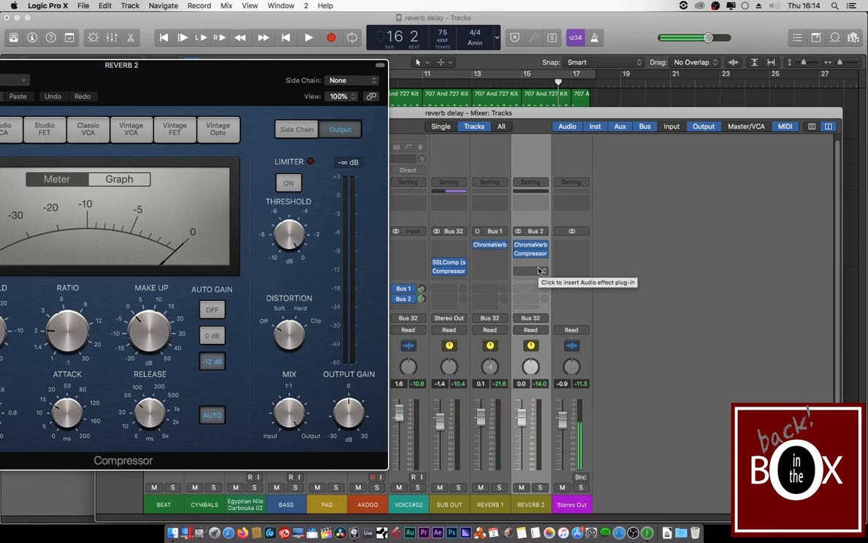
pyautogui.moveTo(406, 297)
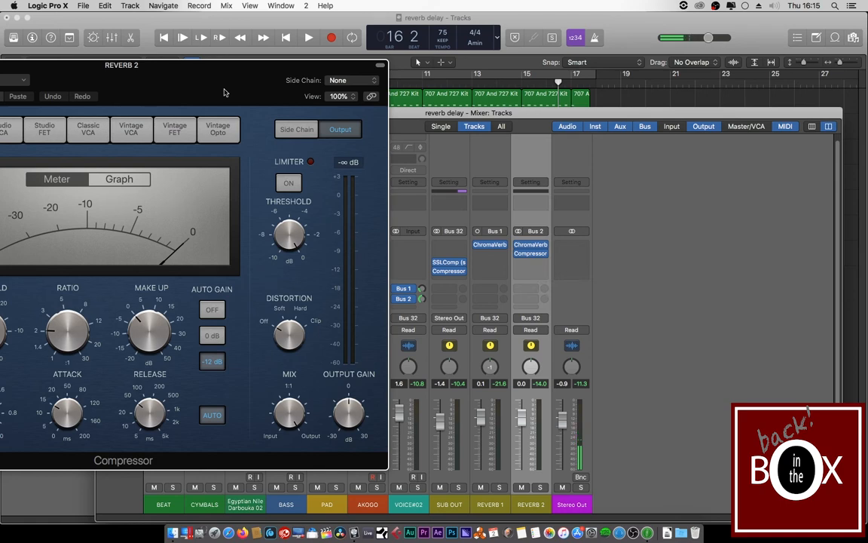
pyautogui.moveTo(223, 92); pyautogui.dragTo(466, 75)
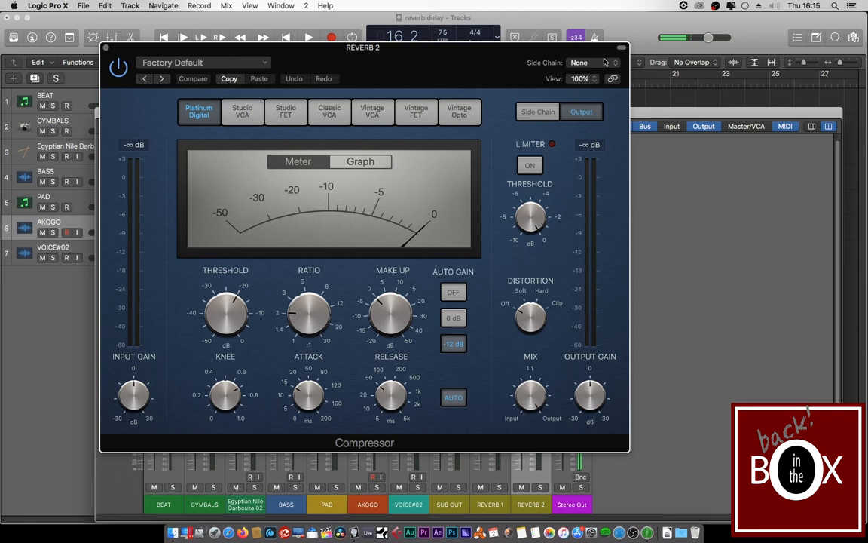
pyautogui.click(580, 63)
pyautogui.moveTo(594, 80)
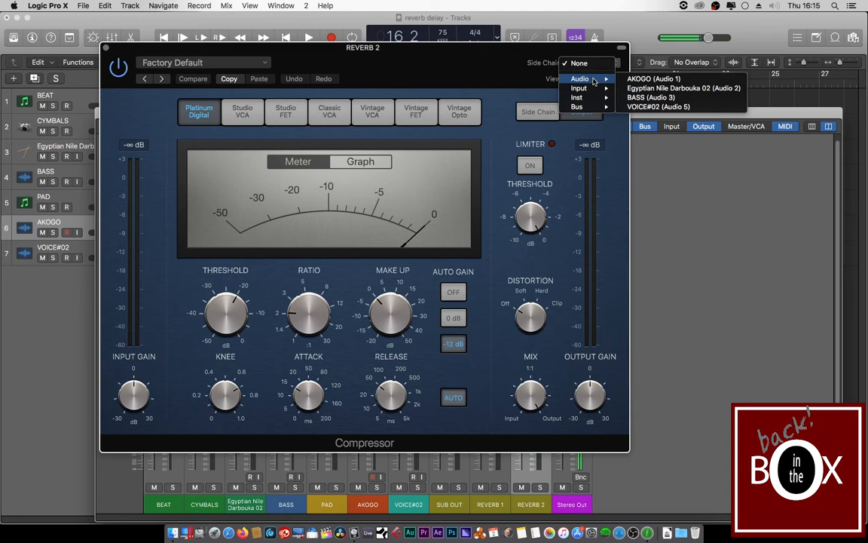
pyautogui.click(646, 107)
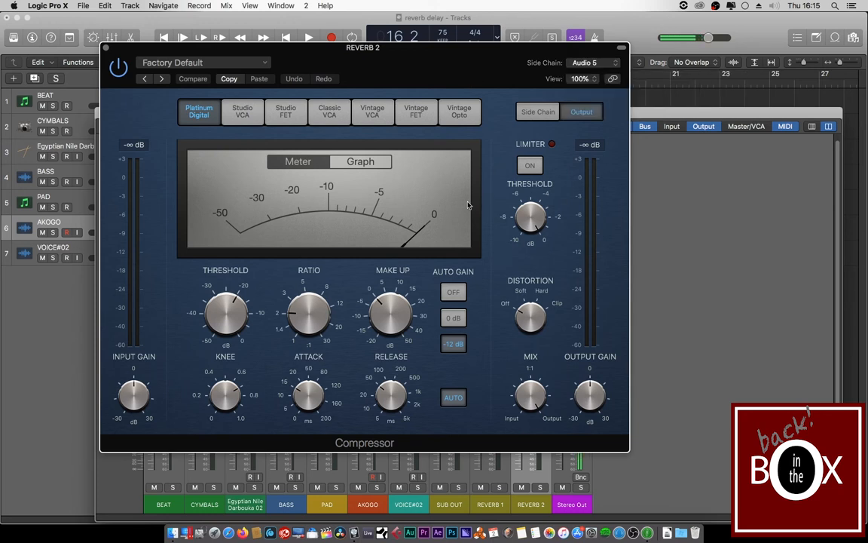
# - Fine-tune the REVERB 2 compressor's threshold around -21 dB and reposition its window over the mixer
pyautogui.moveTo(256, 312)
pyautogui.moveTo(225, 305); pyautogui.dragTo(225, 308)
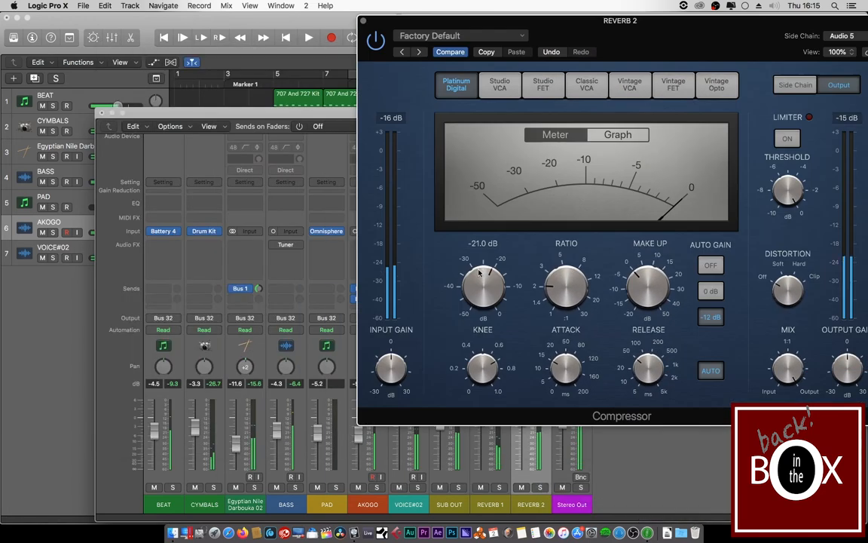
pyautogui.moveTo(480, 273); pyautogui.dragTo(482, 272)
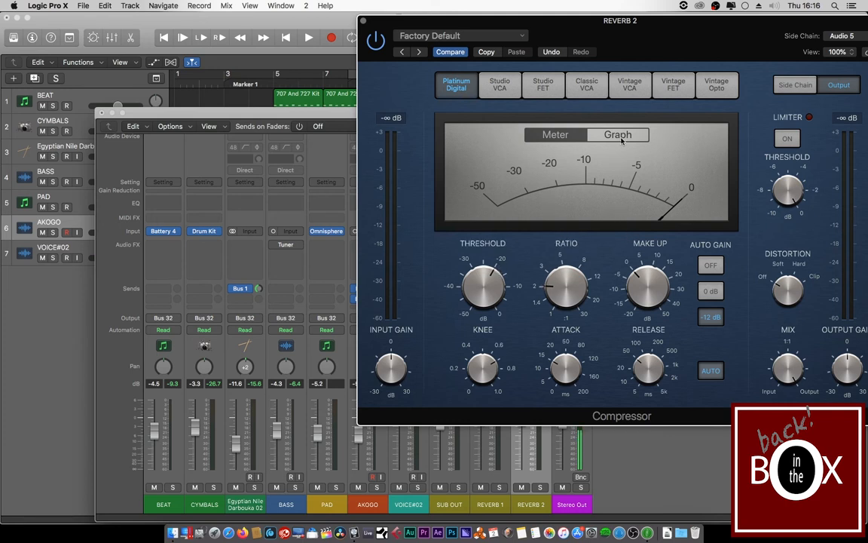
pyautogui.moveTo(672, 33); pyautogui.dragTo(551, 30)
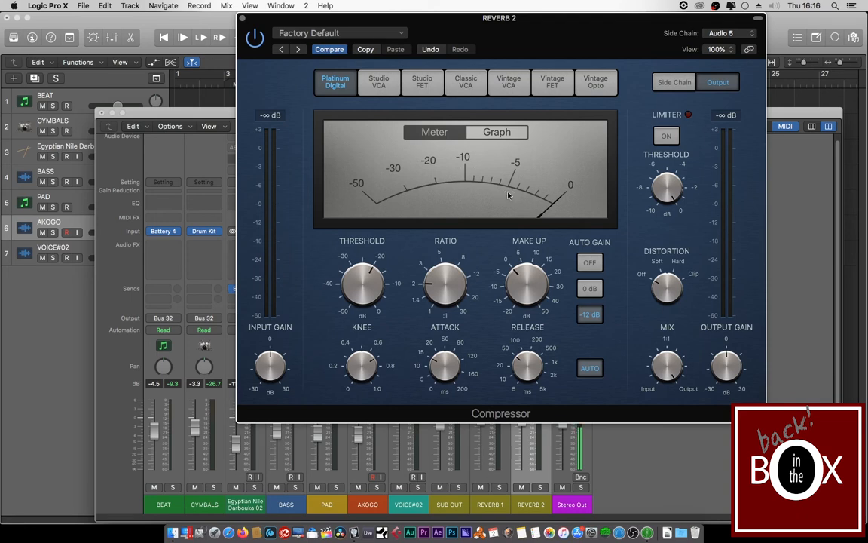
pyautogui.moveTo(591, 31); pyautogui.dragTo(494, 39)
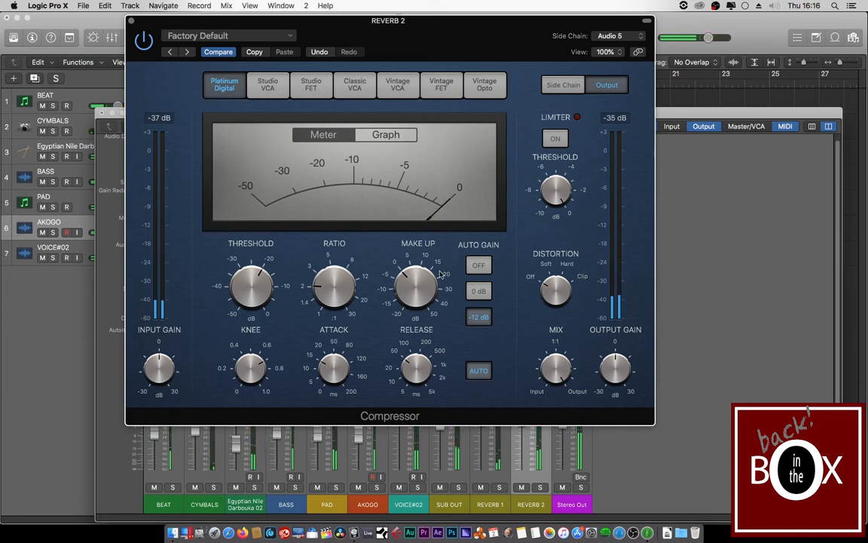
# - Set the REVERB 2 compressor's attack to 3.5 ms, lengthen its release, and toggle the plug-in's bypass
pyautogui.moveTo(391, 302)
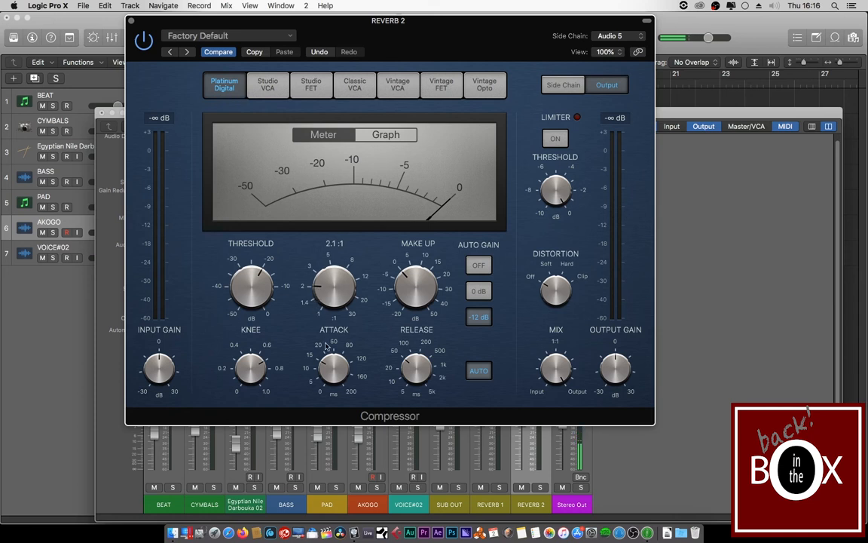
pyautogui.moveTo(330, 366)
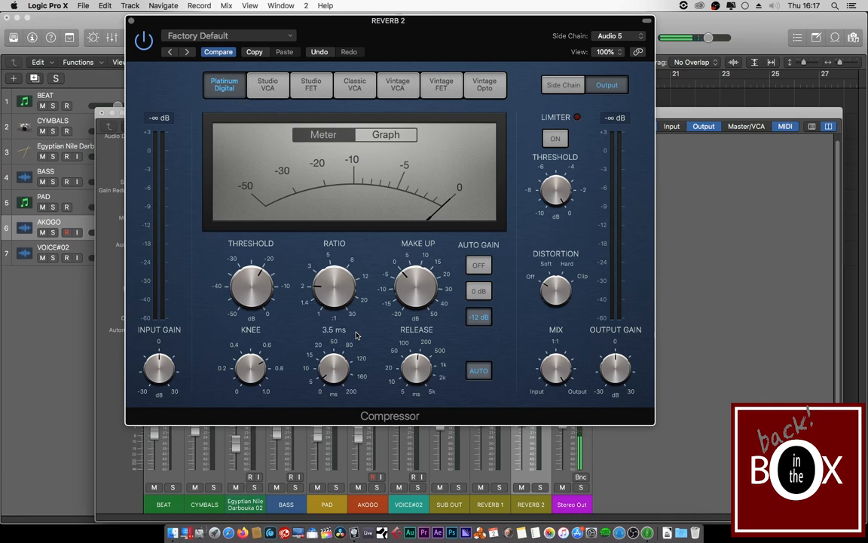
pyautogui.moveTo(286, 292)
pyautogui.click(143, 42)
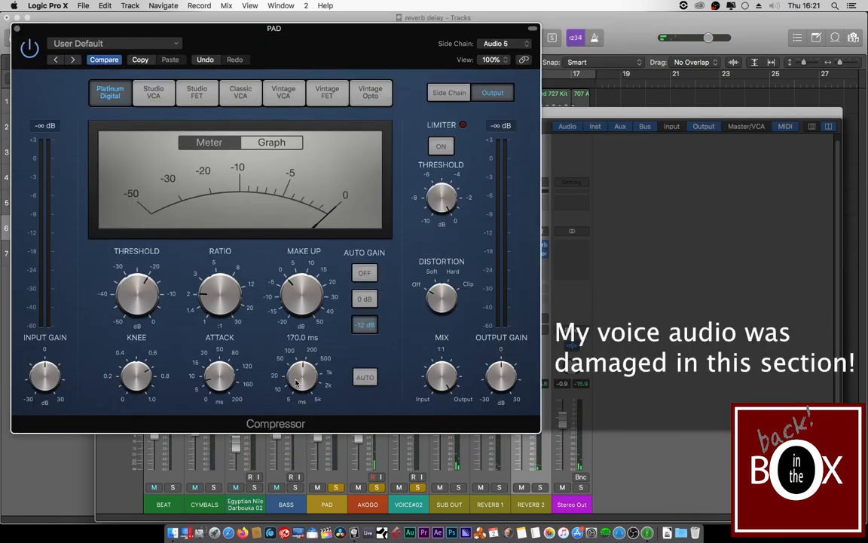
# - During playback, raise the PAD compressor's release to about 740 ms, attack to about 10 ms and ratio to about 2.6:1
pyautogui.press('space')
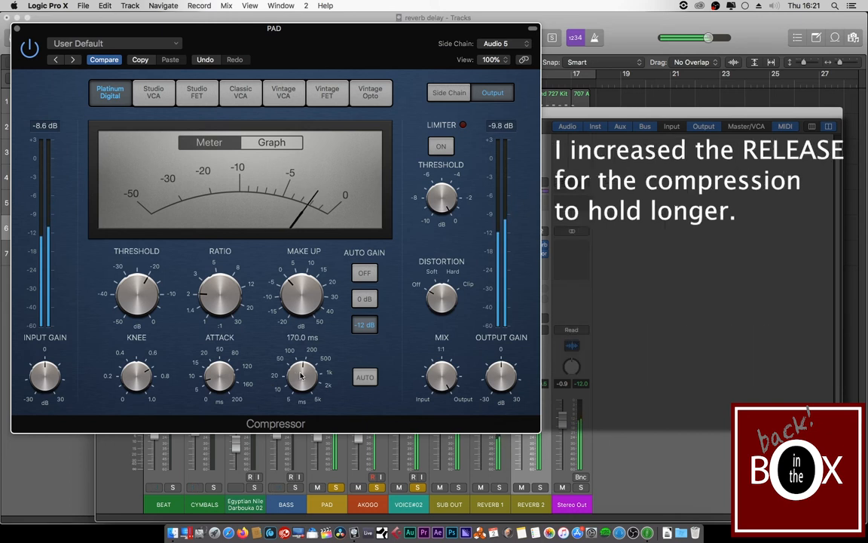
pyautogui.moveTo(302, 375); pyautogui.dragTo(305, 353)
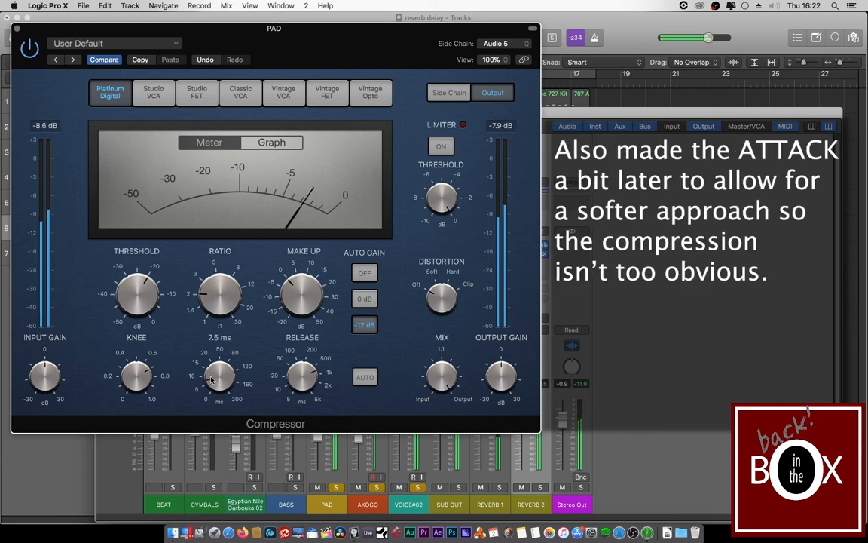
pyautogui.moveTo(211, 379); pyautogui.dragTo(212, 373)
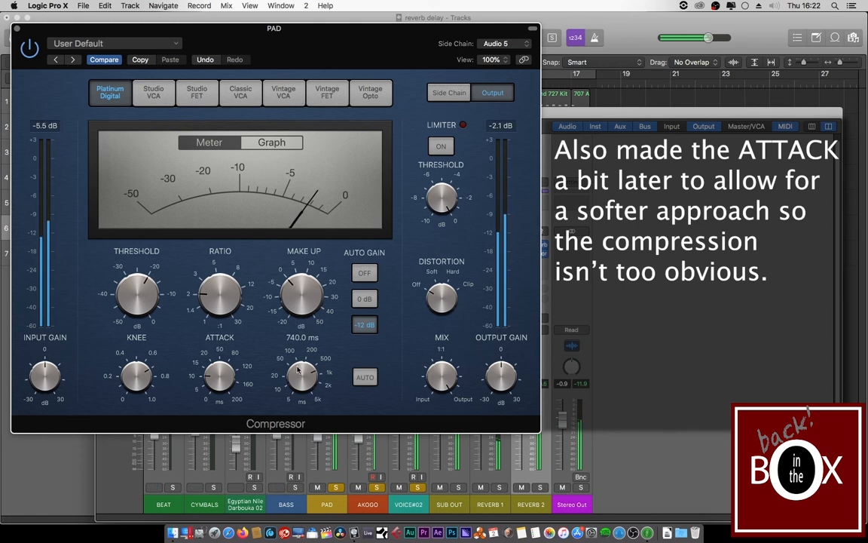
pyautogui.moveTo(209, 291); pyautogui.dragTo(208, 281)
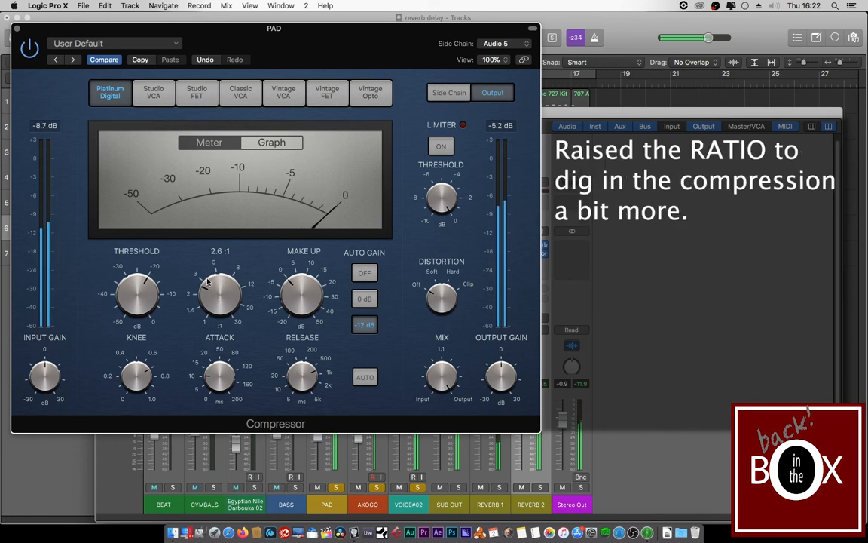
pyautogui.moveTo(300, 374); pyautogui.dragTo(300, 371)
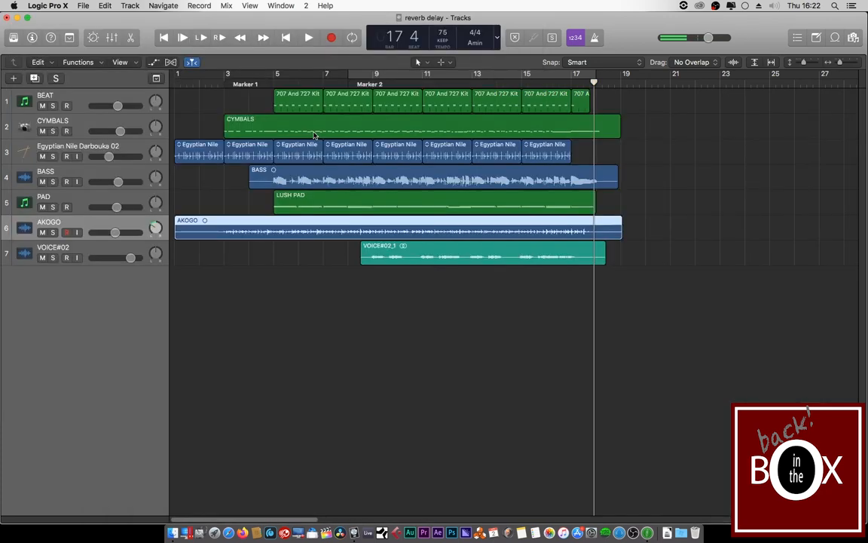
# - Play the full arrangement with all tracks audible and stop playback near the end of bar 18
pyautogui.click(284, 38)
pyautogui.press('space')
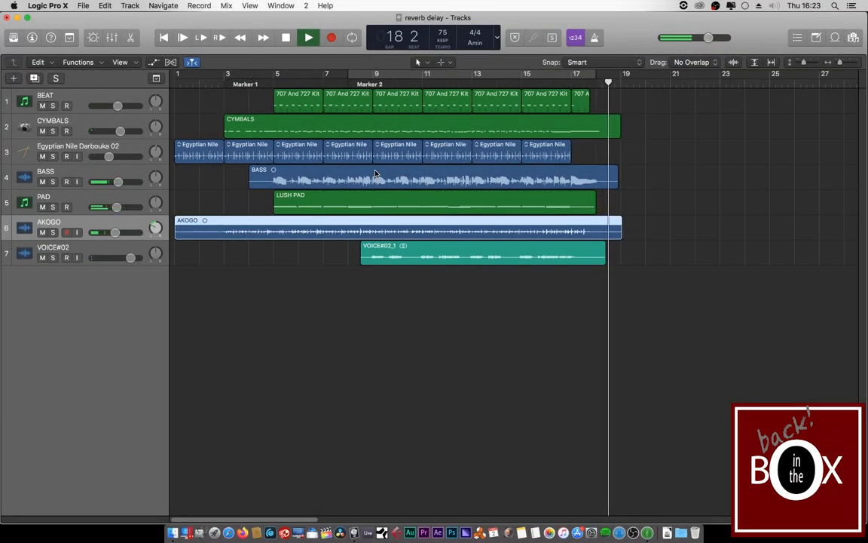
pyautogui.press('space')
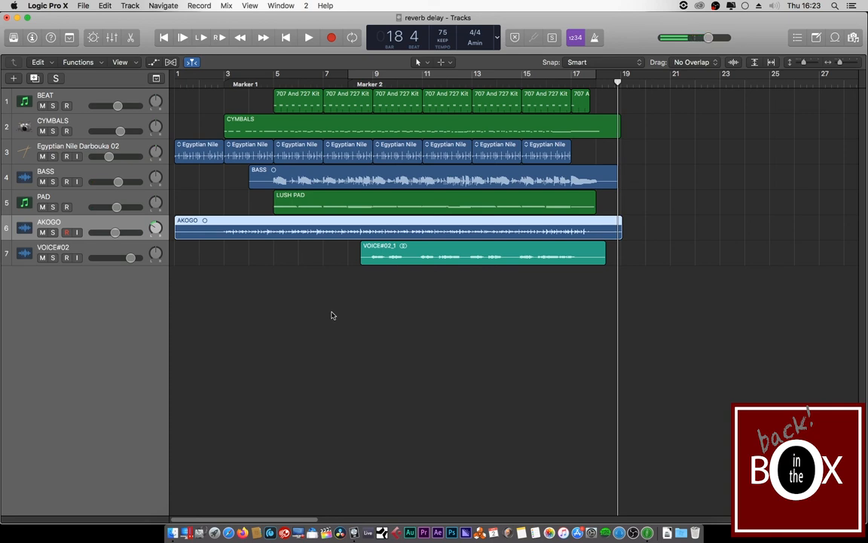
# - Return the playhead to bar 1 and play the arrangement with the VOICE#02 track muted
pyautogui.press('Return')
pyautogui.press('Return')
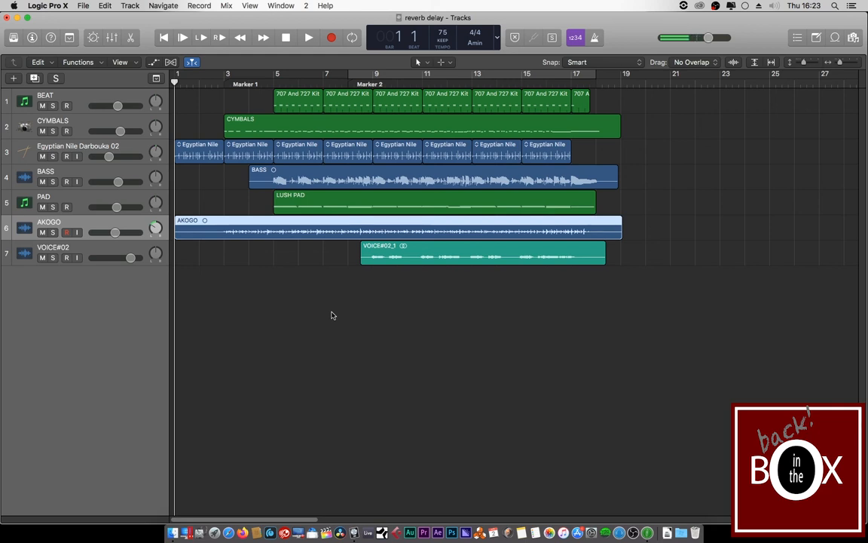
pyautogui.press('space')
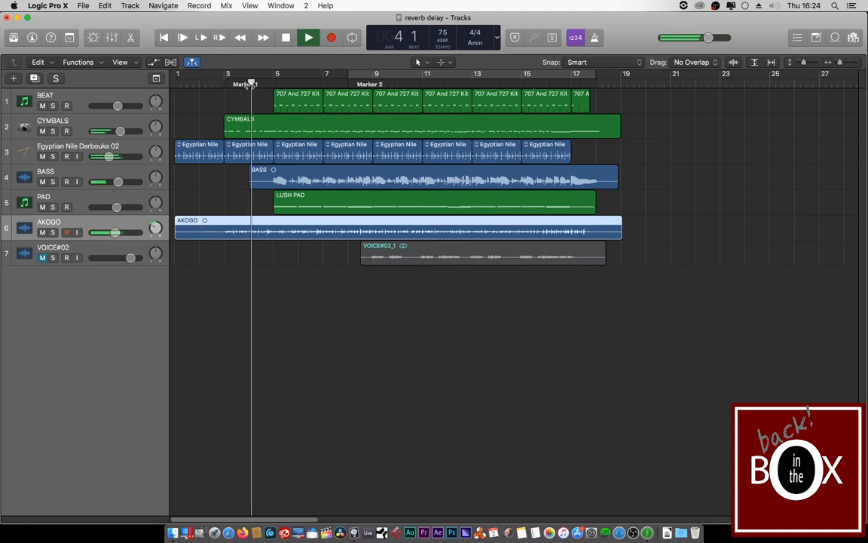